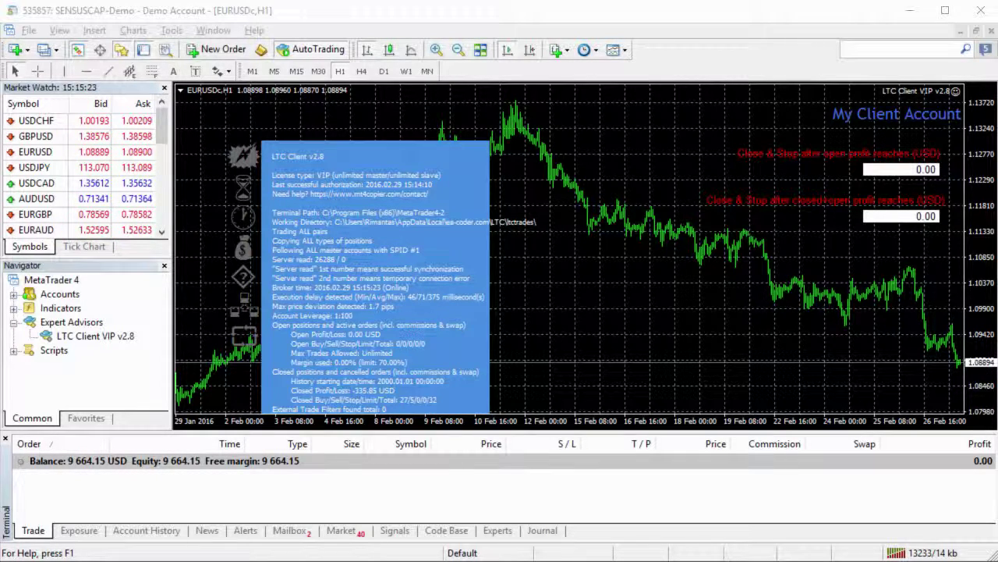
# Set the client copier EA's WaitForSLTP input to true and reload the EA.
pyautogui.rightClick(581, 291)
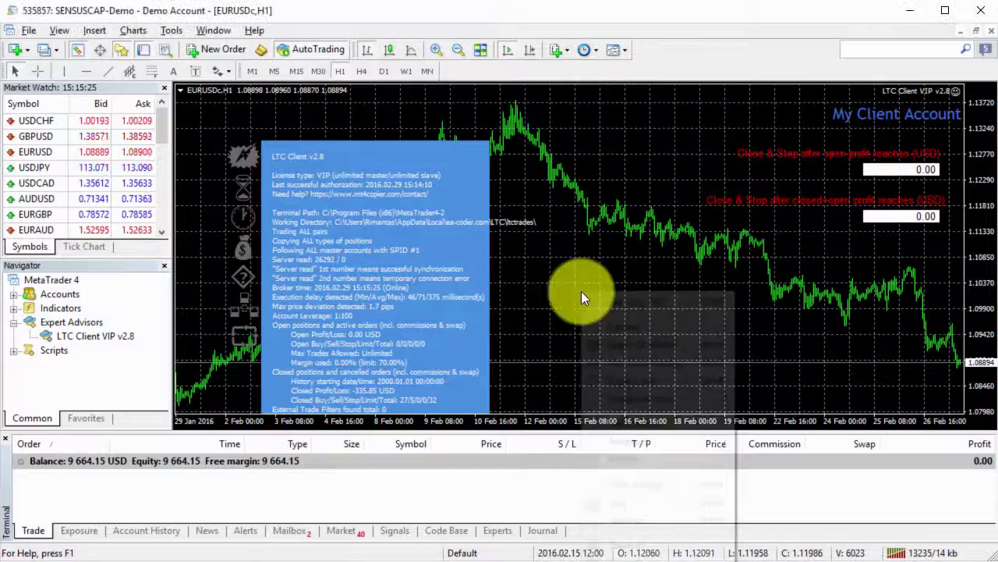
pyautogui.click(754, 393)
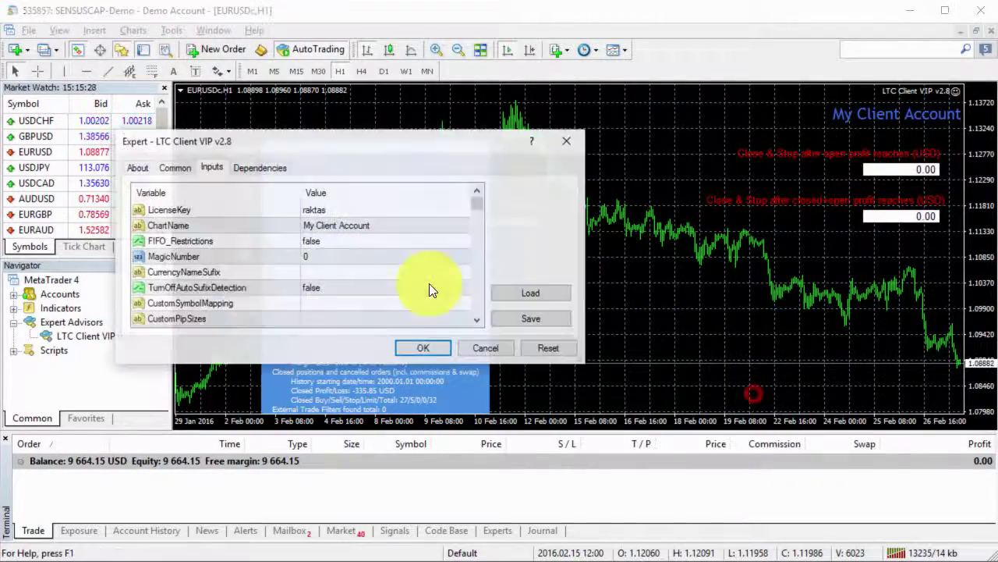
pyautogui.click(479, 304)
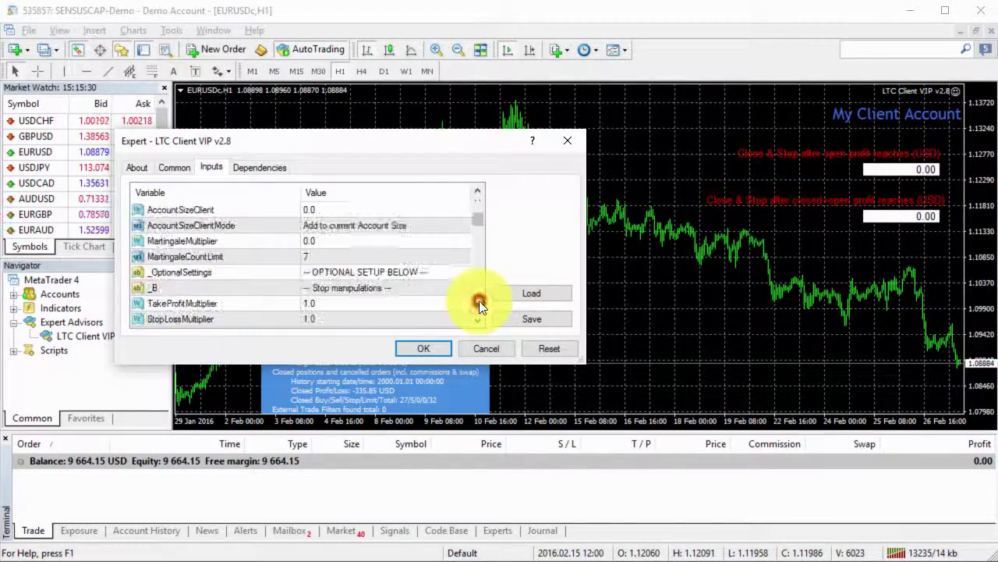
pyautogui.click(478, 305)
pyautogui.click(479, 304)
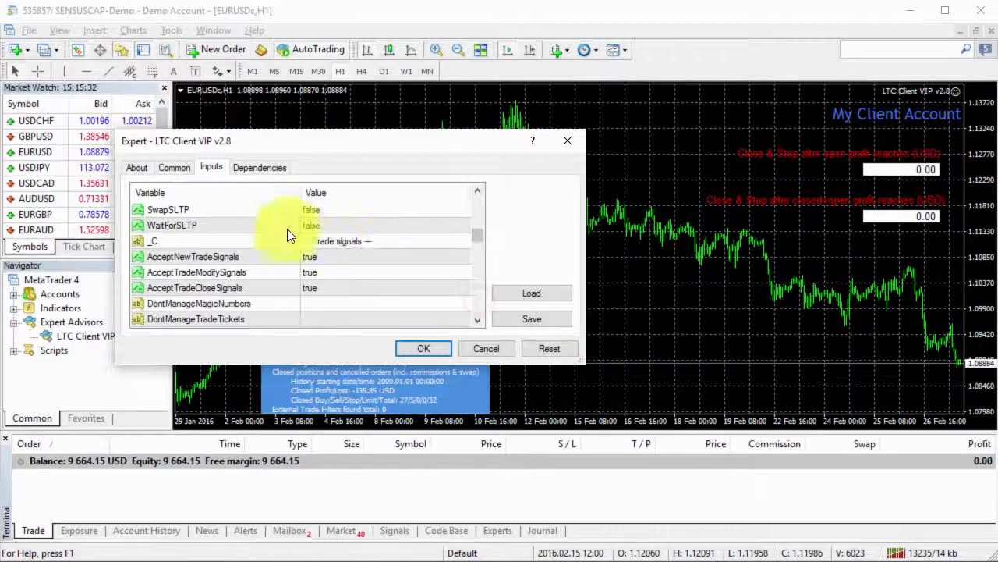
pyautogui.click(275, 224)
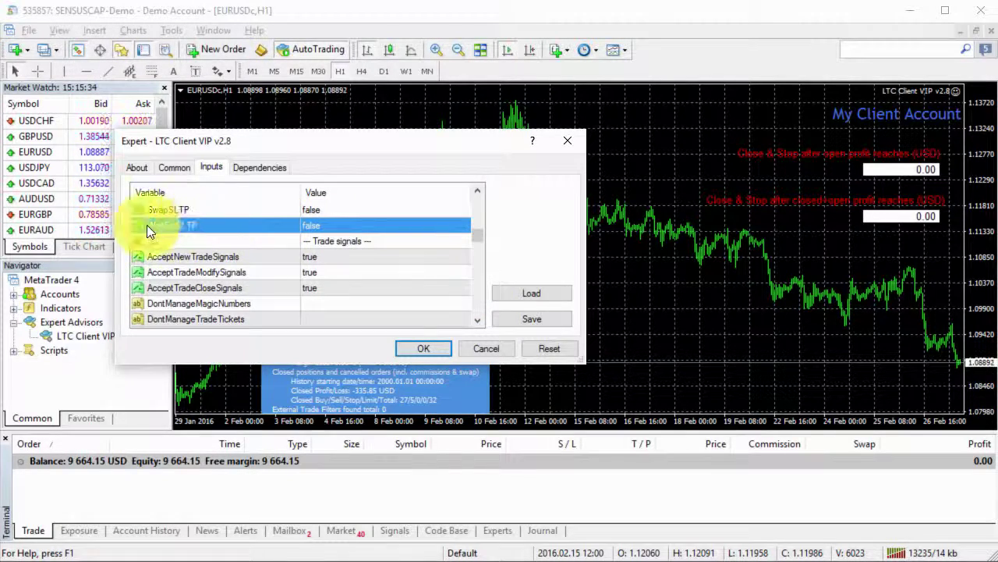
pyautogui.click(309, 225)
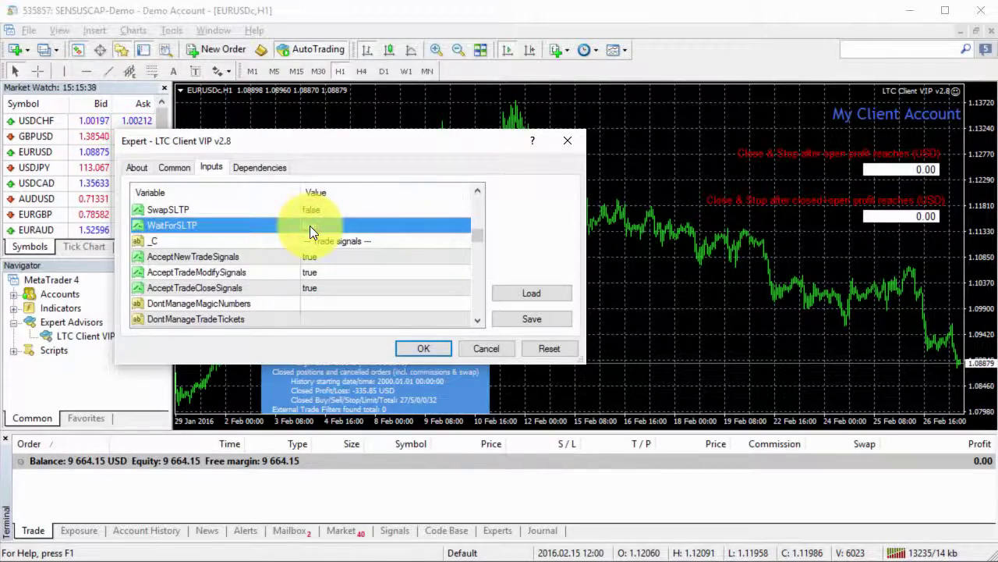
pyautogui.click(421, 349)
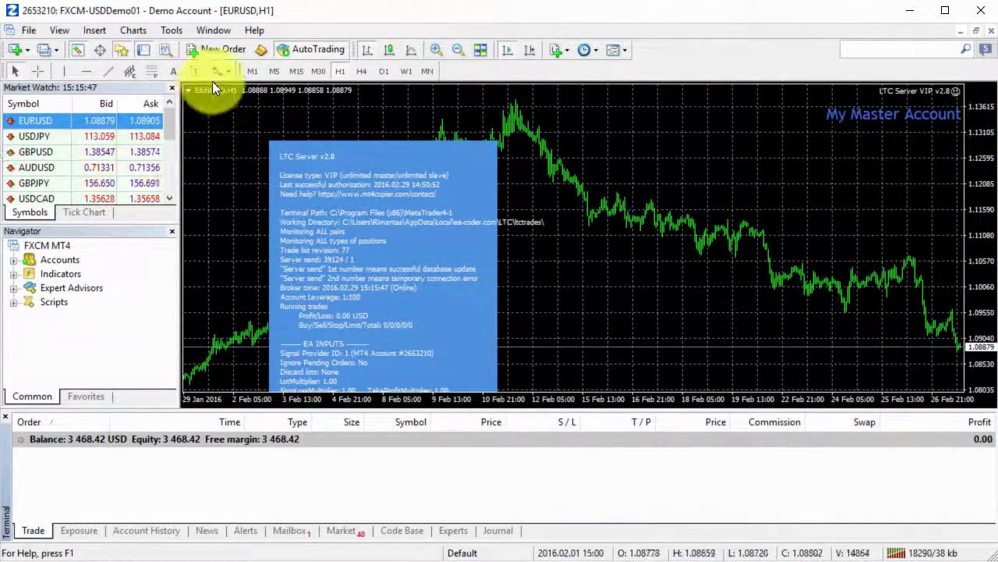
# Open a 1.00-lot EURUSD market buy on the master account.
pyautogui.click(212, 52)
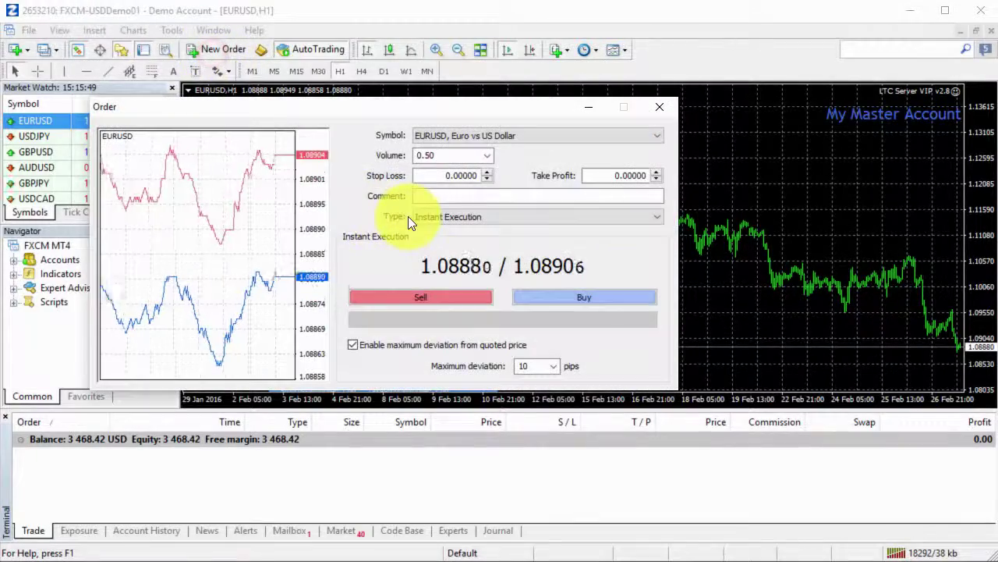
pyautogui.doubleClick(437, 155)
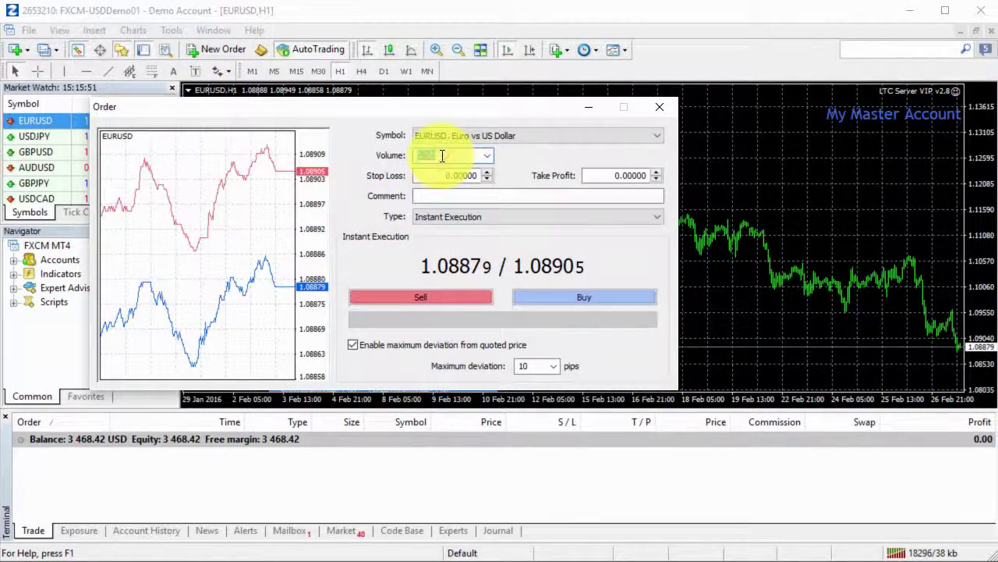
pyautogui.write('1')
pyautogui.click(534, 299)
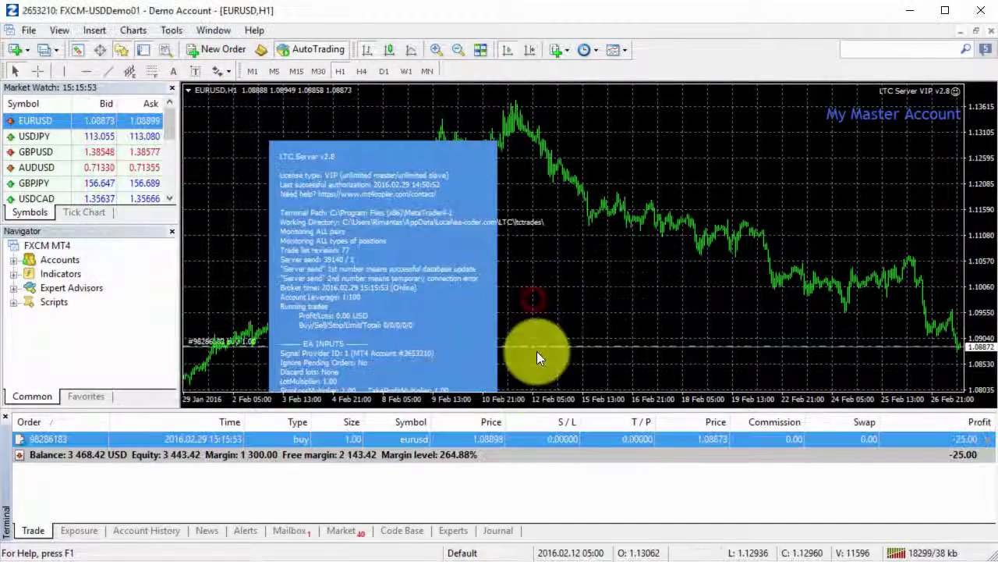
# Give the buy a 100-point stop loss (1.08783) and take profit (1.08980).
pyautogui.doubleClick(558, 440)
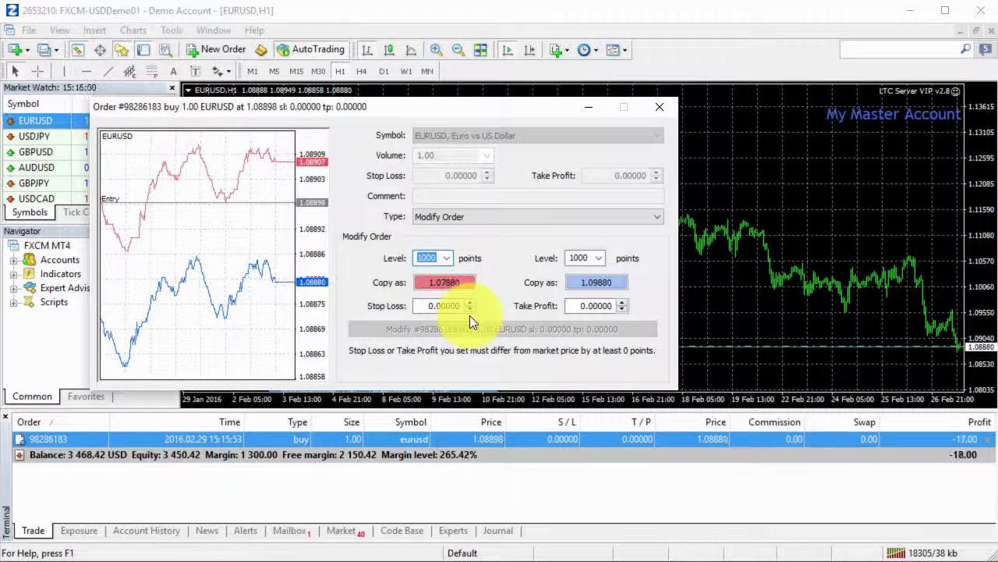
pyautogui.write('100')
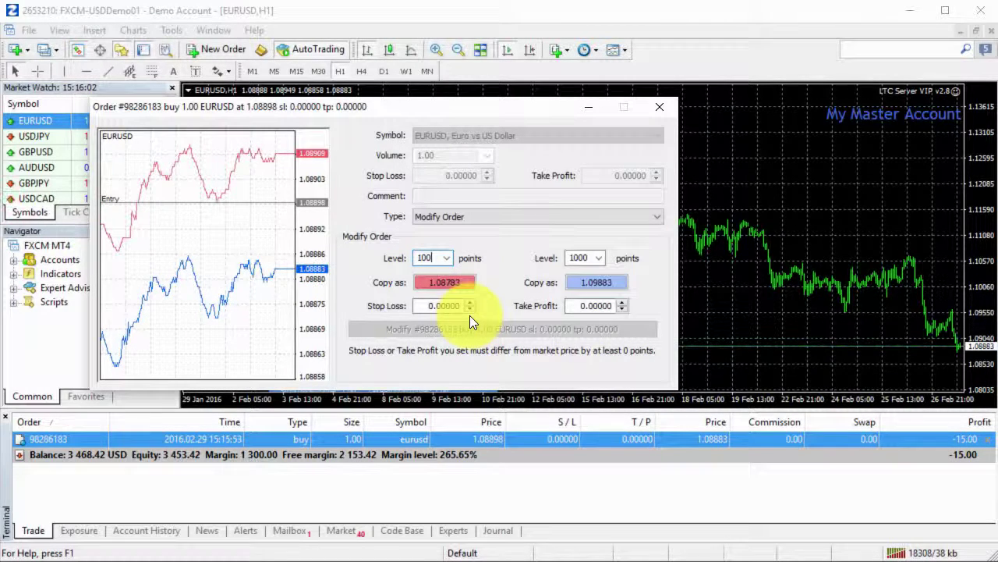
pyautogui.click(443, 282)
pyautogui.click(581, 257)
pyautogui.write('1')
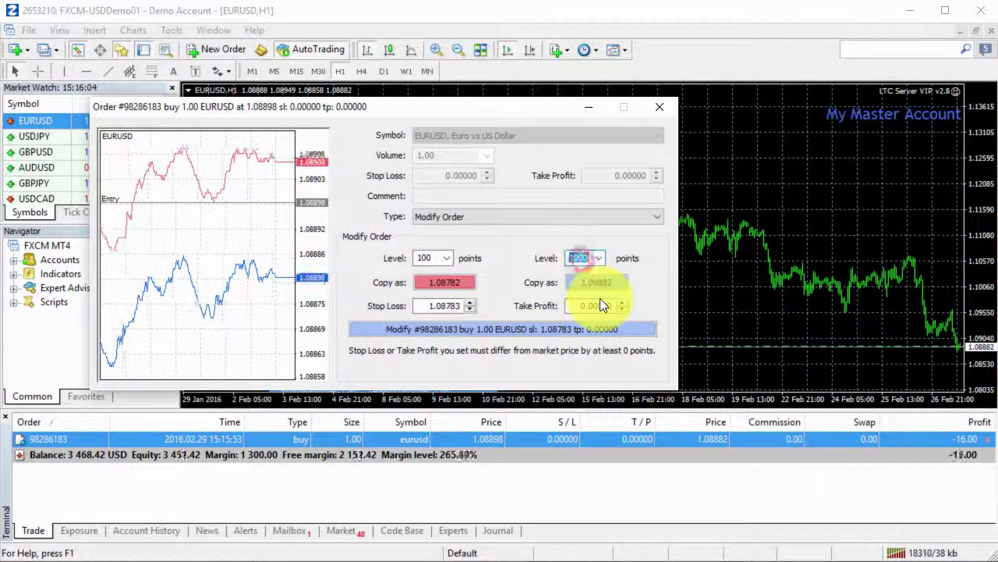
pyautogui.write('00')
pyautogui.click(590, 285)
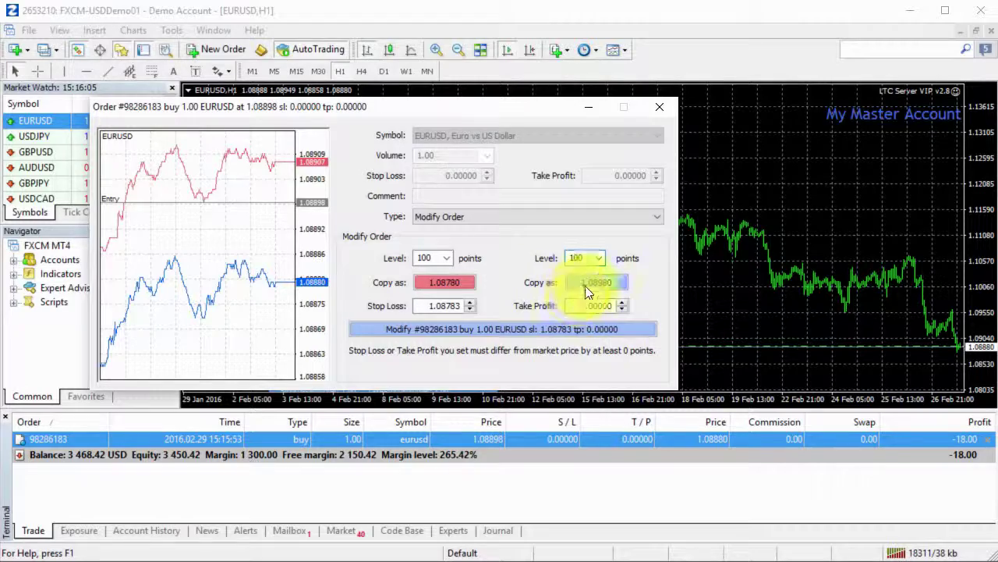
pyautogui.click(548, 329)
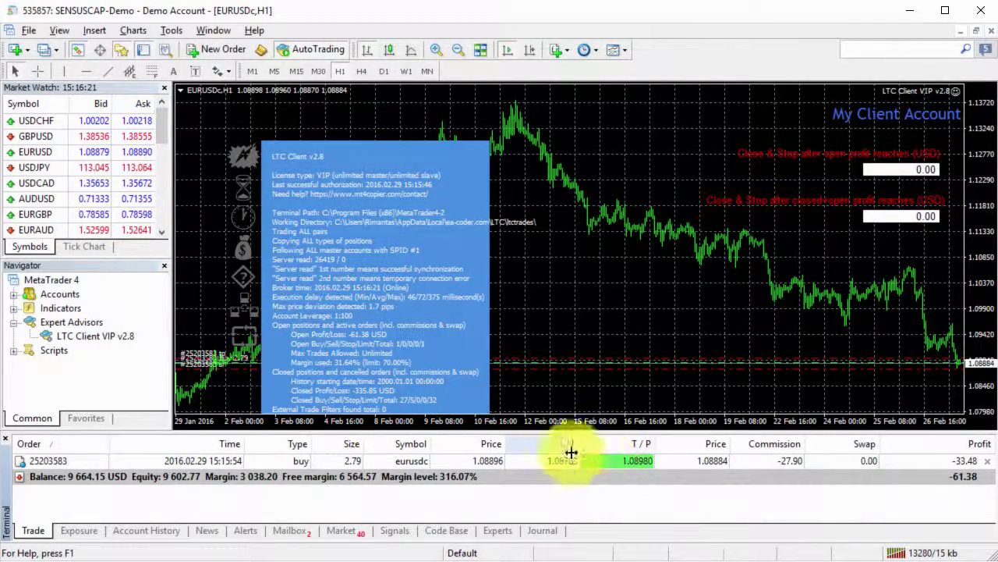
# Close the master's EURUSD buy, then return to the client's still-open copied trade 25203583.
pyautogui.click(366, 464)
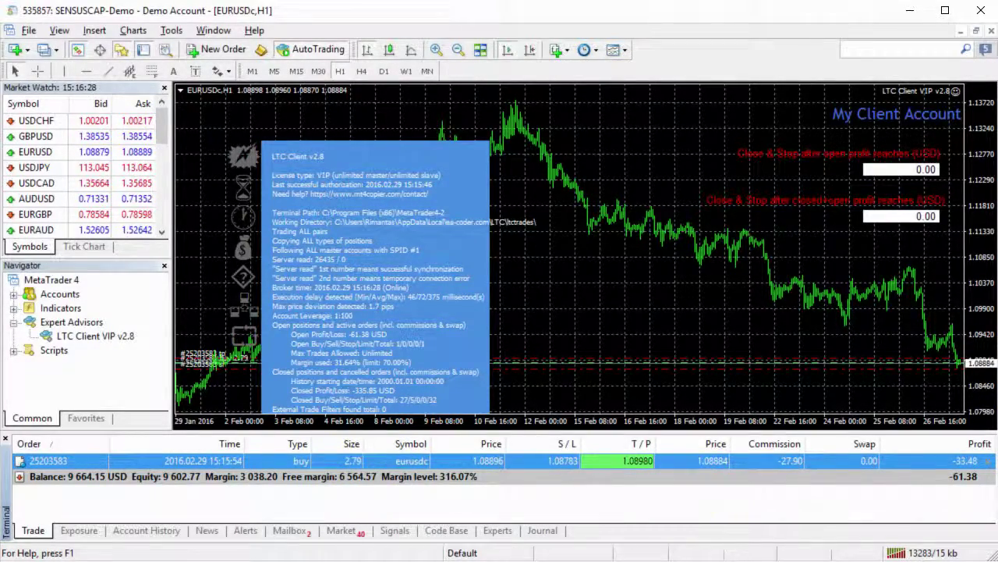
pyautogui.hotkey('alt', 'Tab')
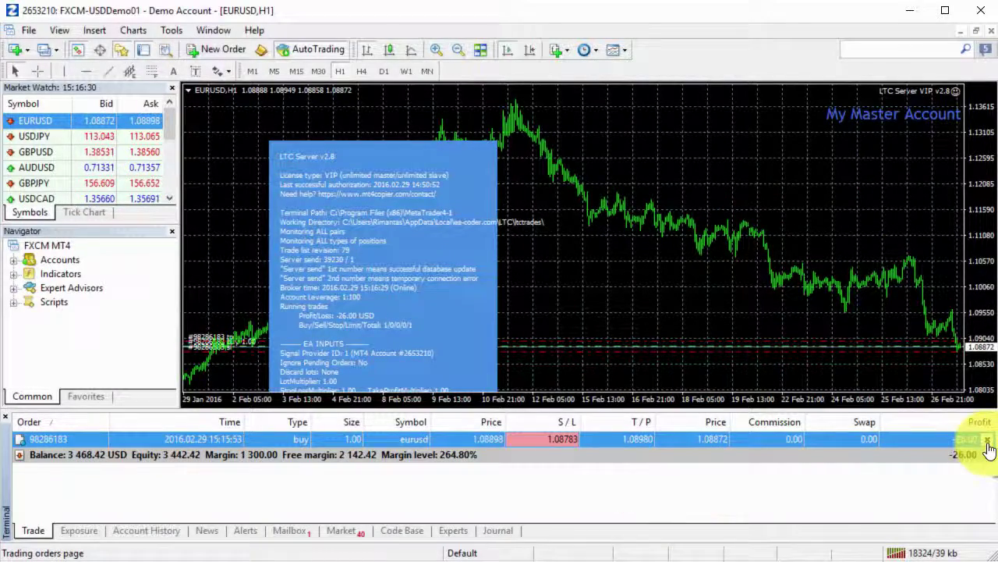
pyautogui.click(987, 442)
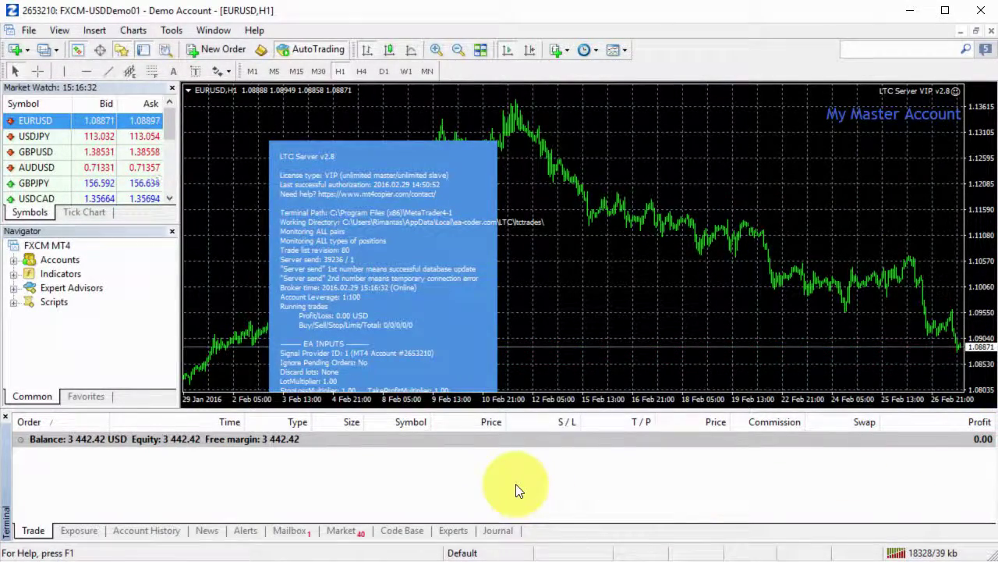
pyautogui.hotkey('alt', 'Tab')
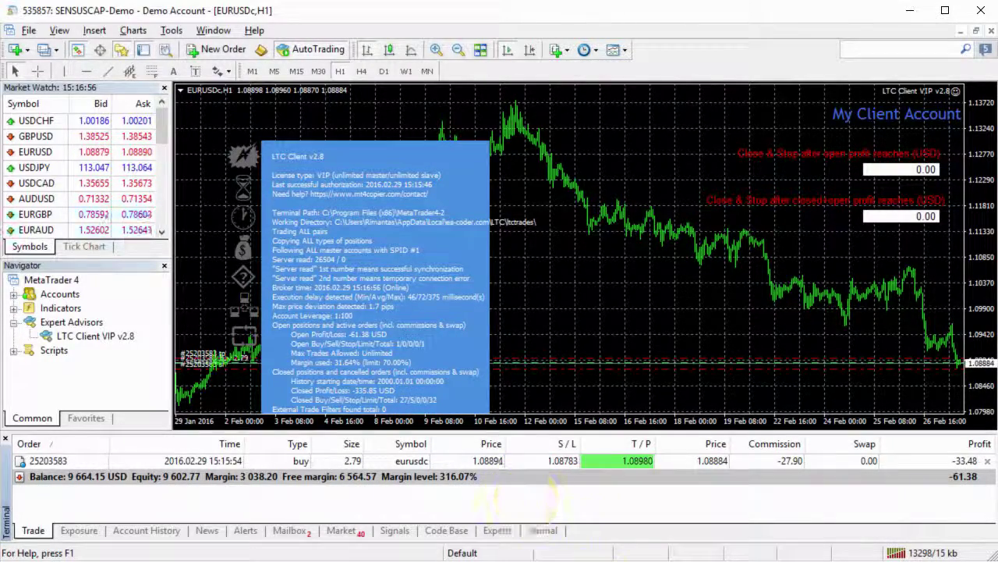
# Buy 0.5 lots of EURUSD from the master terminal.
pyautogui.hotkey('alt', 'Tab')
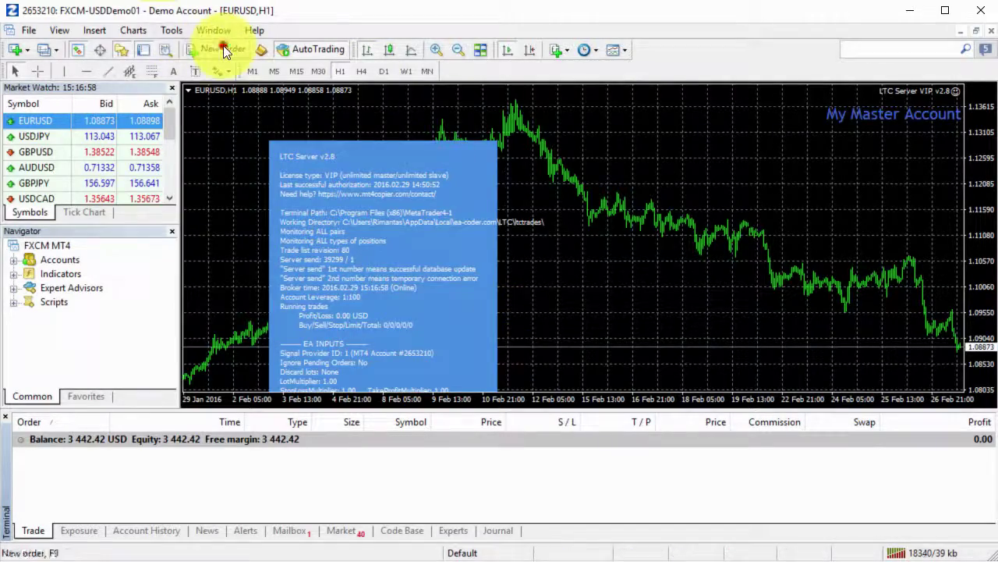
pyautogui.click(224, 49)
pyautogui.doubleClick(450, 155)
pyautogui.write('0.5')
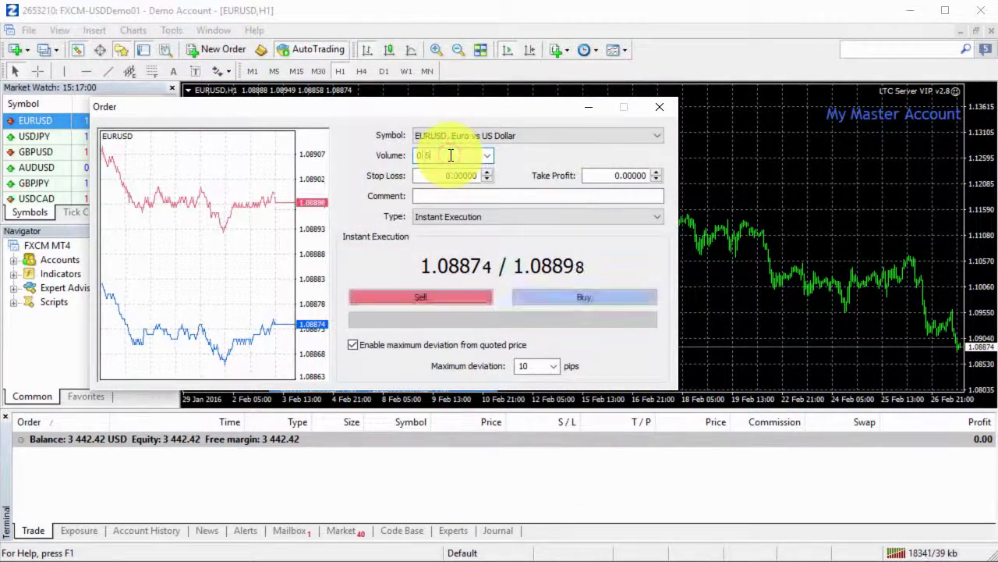
pyautogui.click(567, 301)
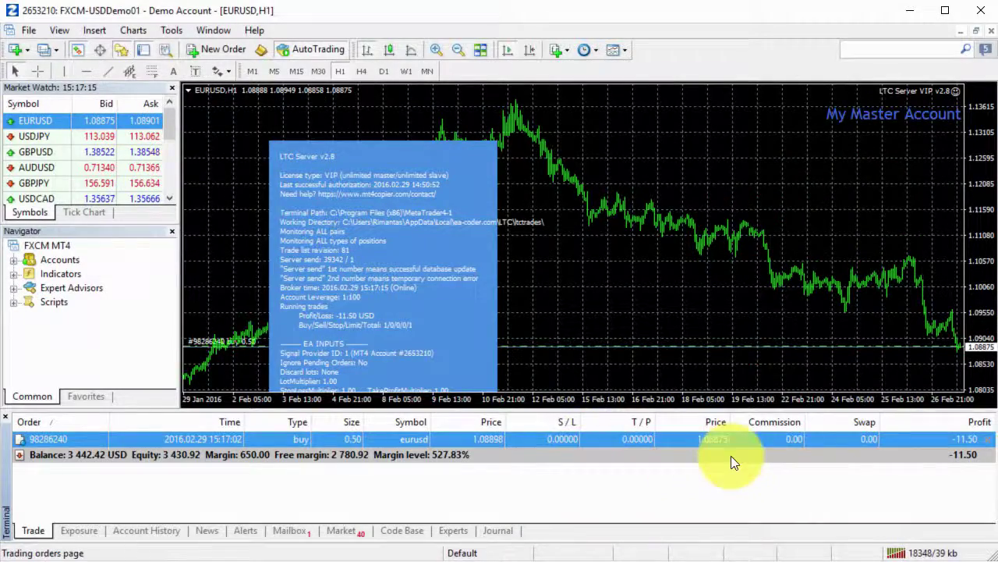
# Close the master's 0.50-lot buy and inspect the client's remaining copied trade 25203583.
pyautogui.click(971, 457)
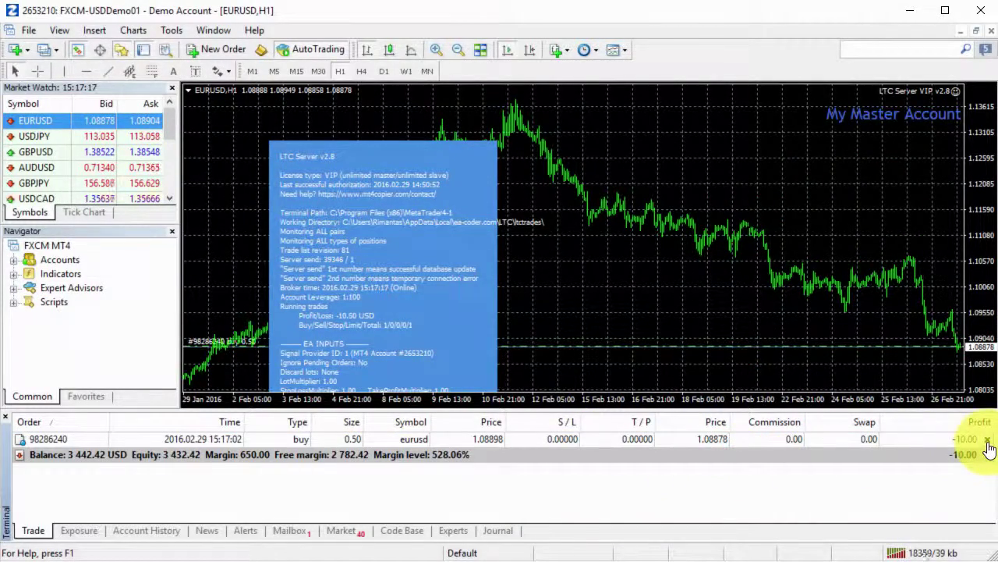
pyautogui.click(988, 441)
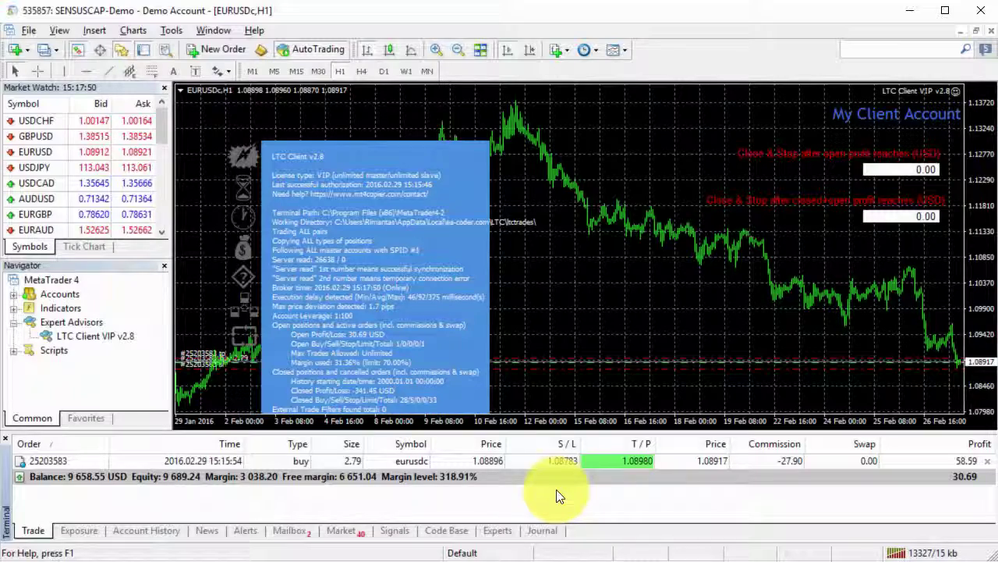
pyautogui.click(565, 462)
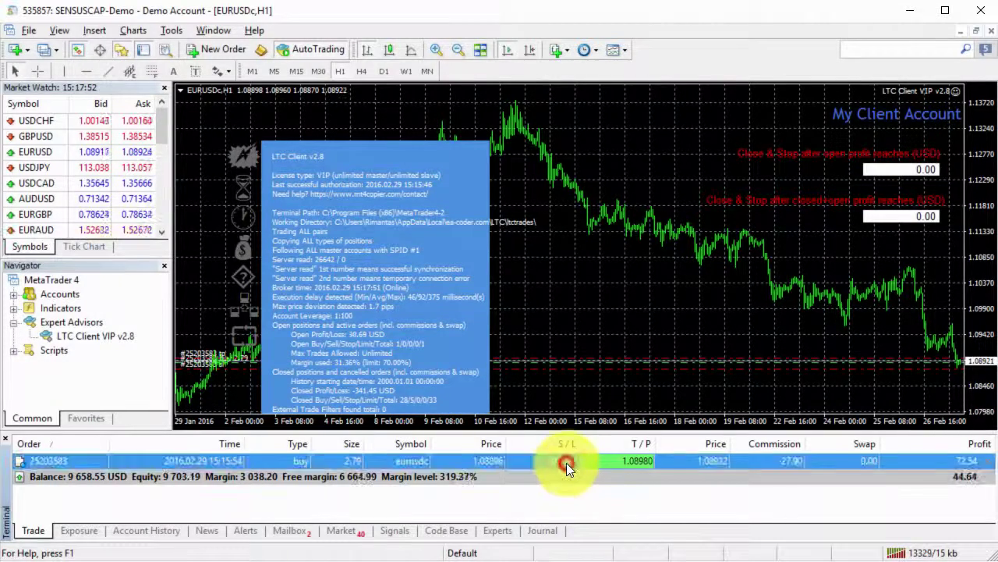
pyautogui.click(614, 478)
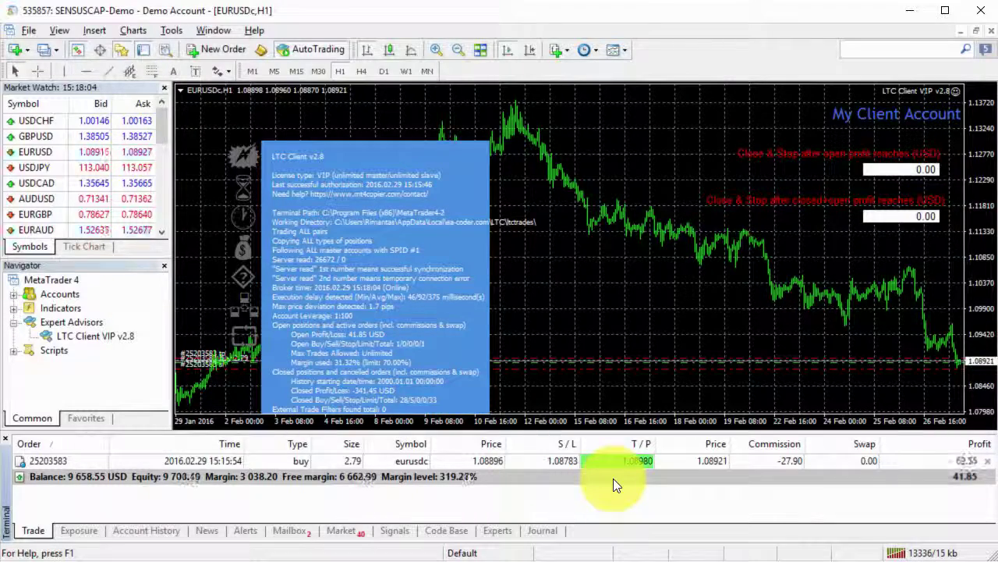
# Open a 0.50-lot EURUSD buy on the master account.
pyautogui.click(671, 558)
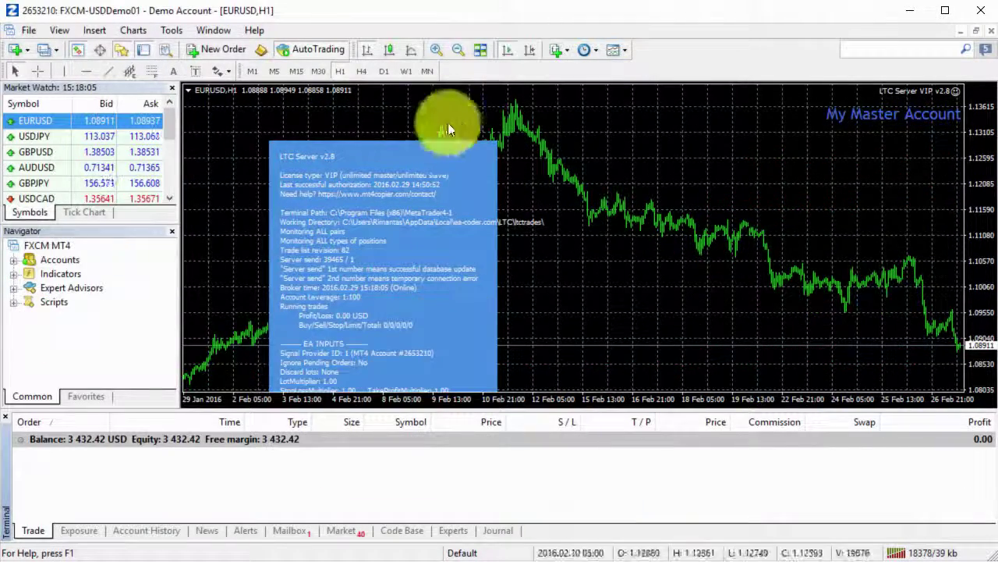
pyautogui.click(219, 49)
pyautogui.click(530, 299)
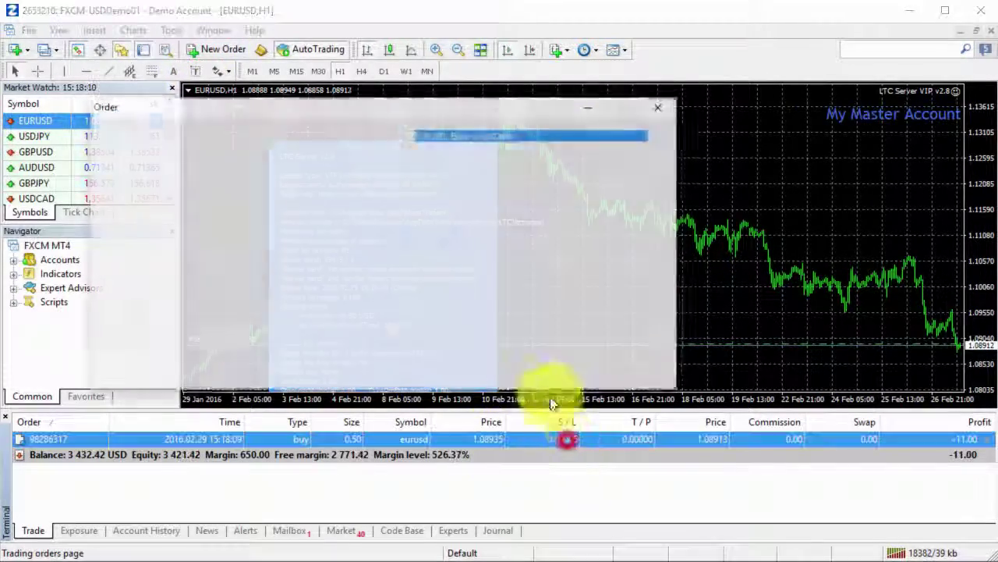
# Give the buy a 1.08812 stop loss, then close it.
pyautogui.doubleClick(568, 440)
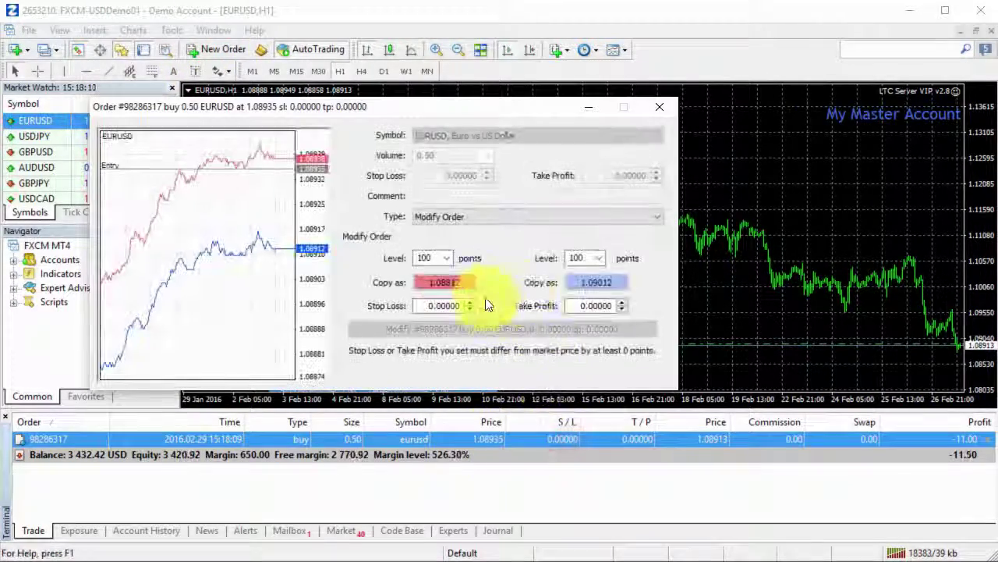
pyautogui.click(464, 282)
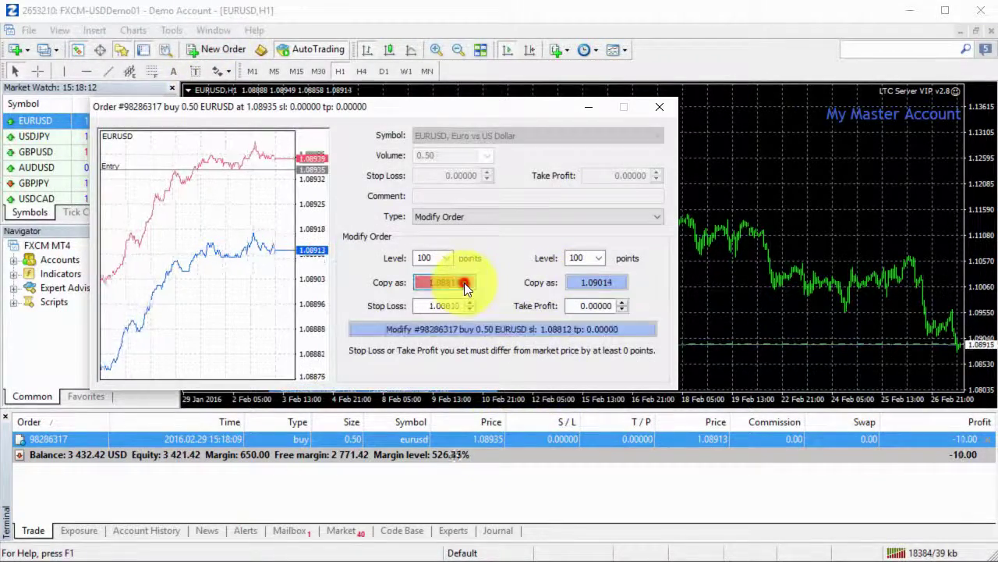
pyautogui.click(496, 330)
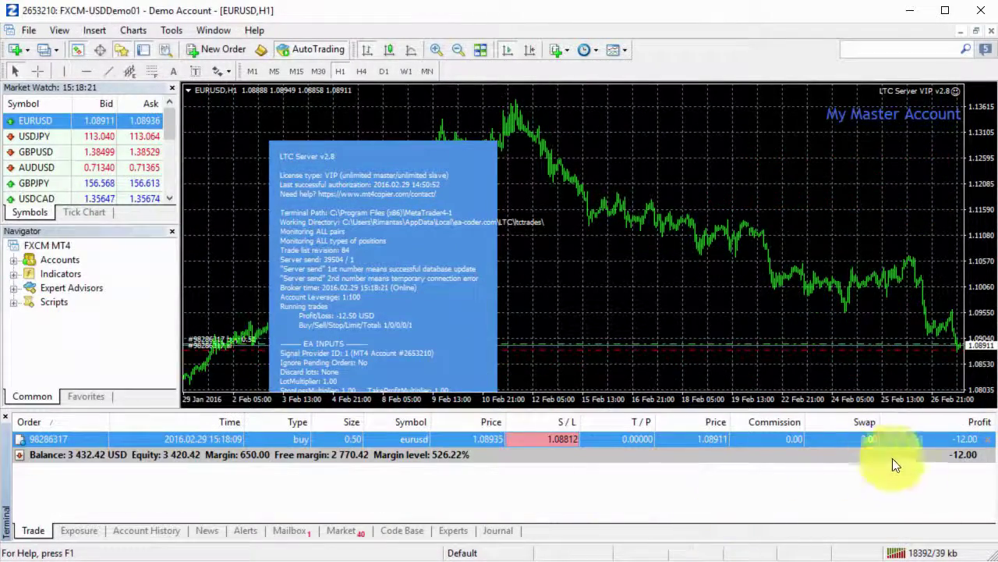
pyautogui.click(988, 441)
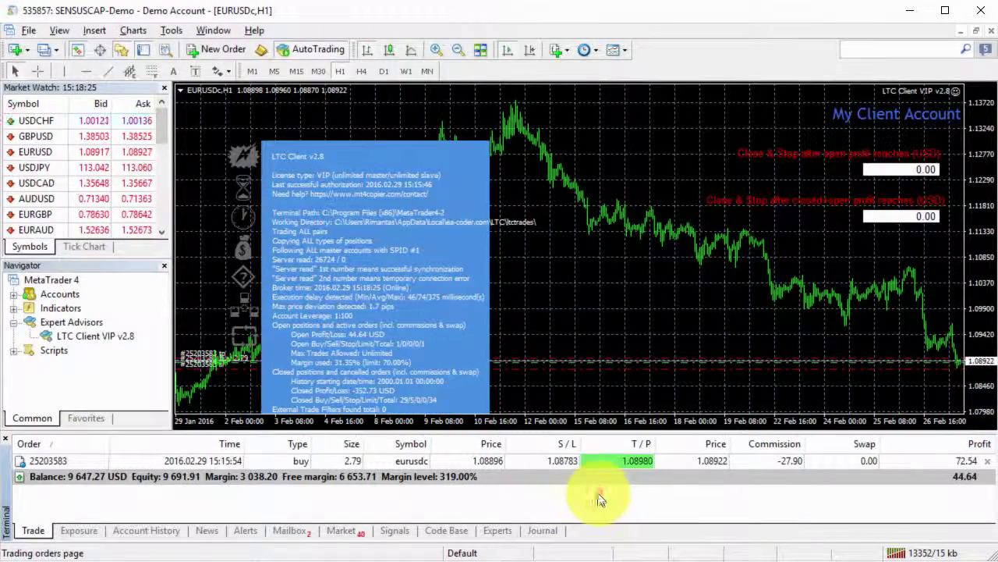
pyautogui.click(597, 493)
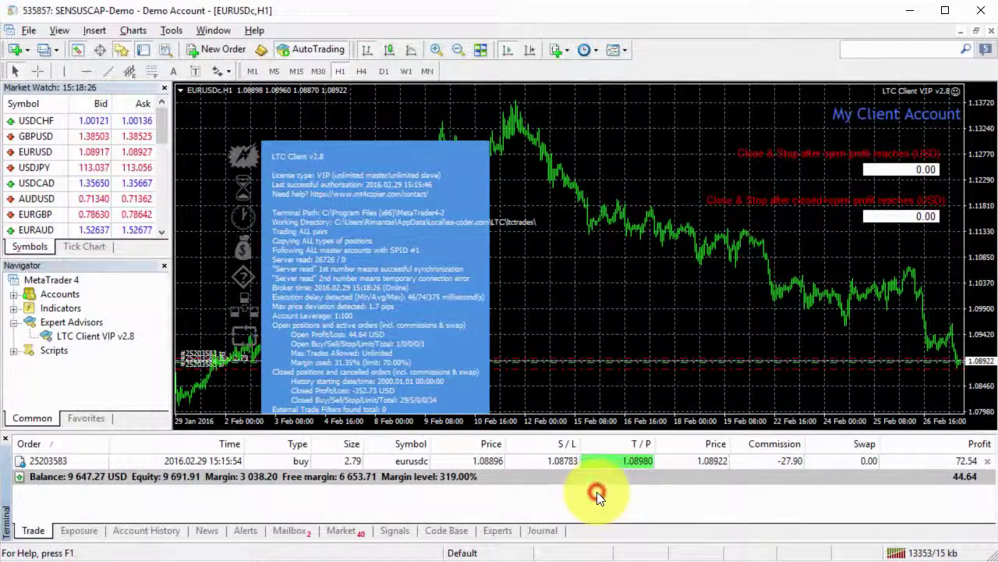